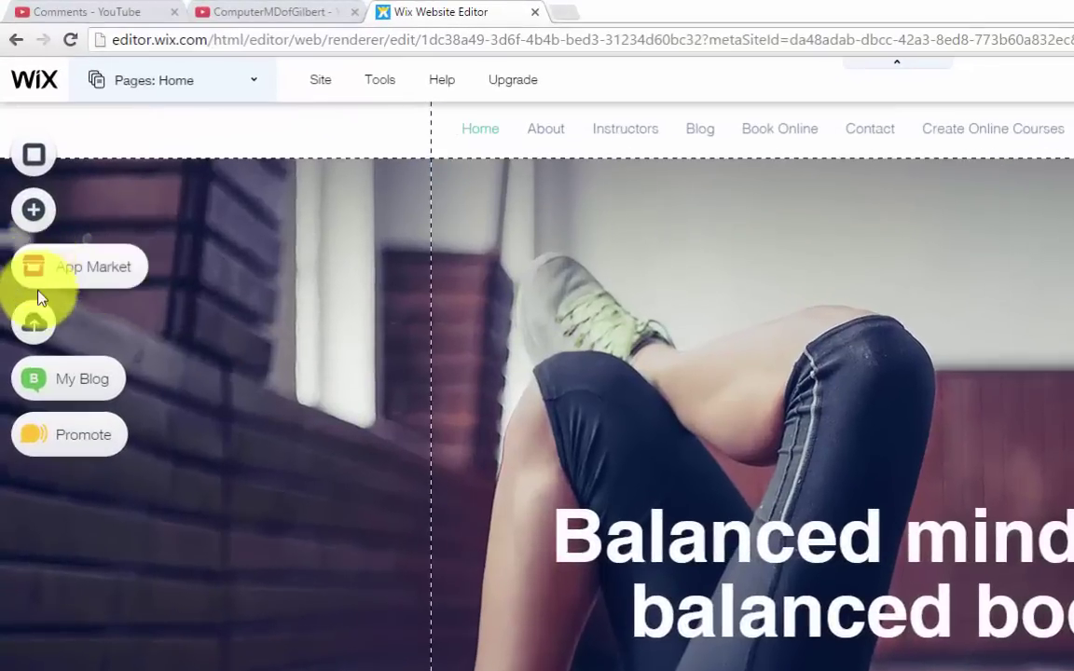
Step: Add the Wix Stores app to the site from the Made by Wix category of the App Market
{"action": "left_click", "coordinate": [44, 277]}
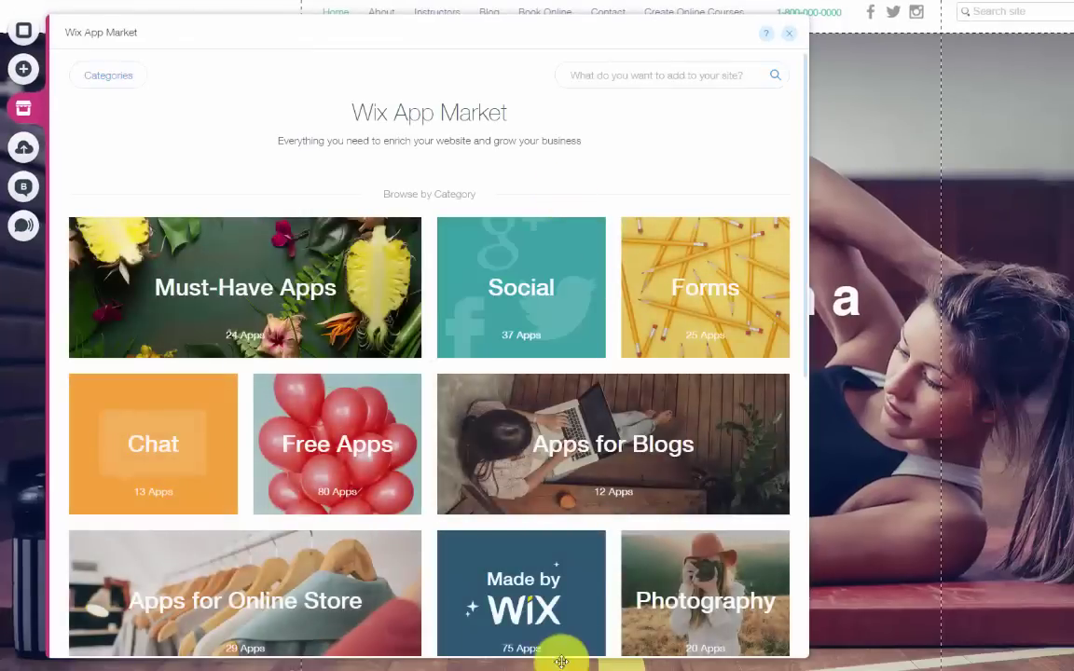
{"action": "mouse_move", "coordinate": [511, 629]}
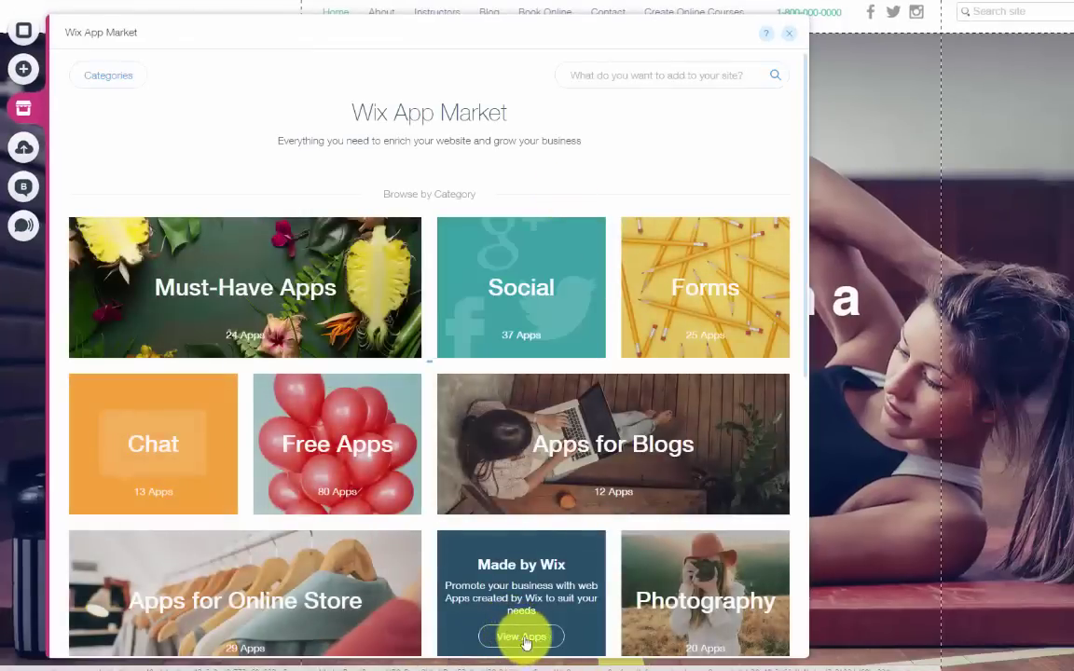
{"action": "left_click", "coordinate": [520, 638]}
{"action": "mouse_move", "coordinate": [383, 286]}
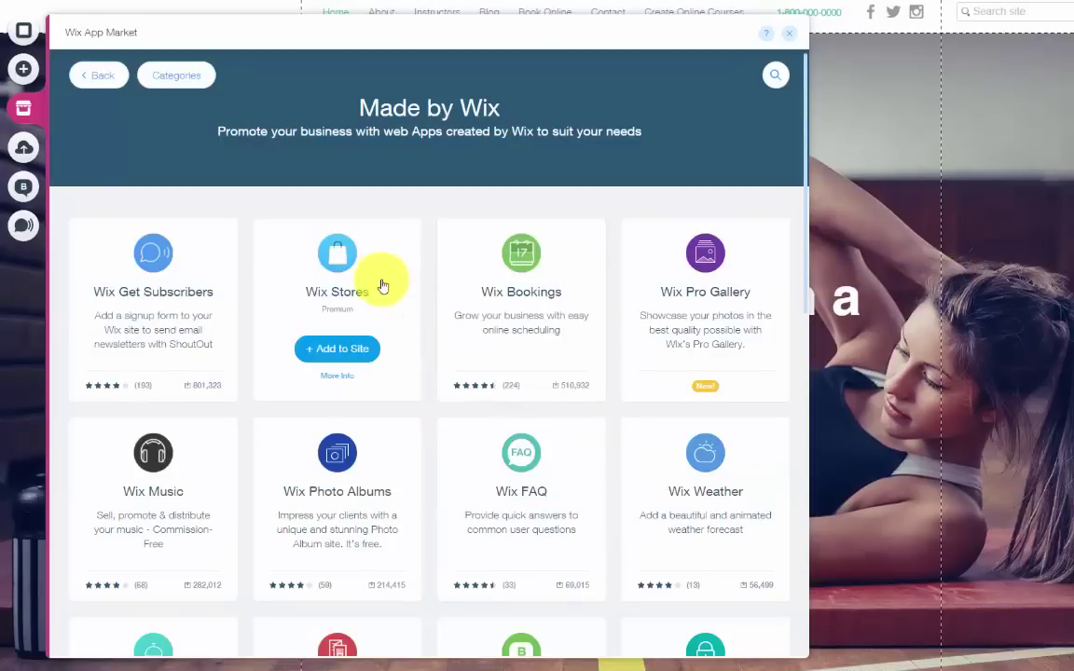
{"action": "left_click", "coordinate": [346, 360]}
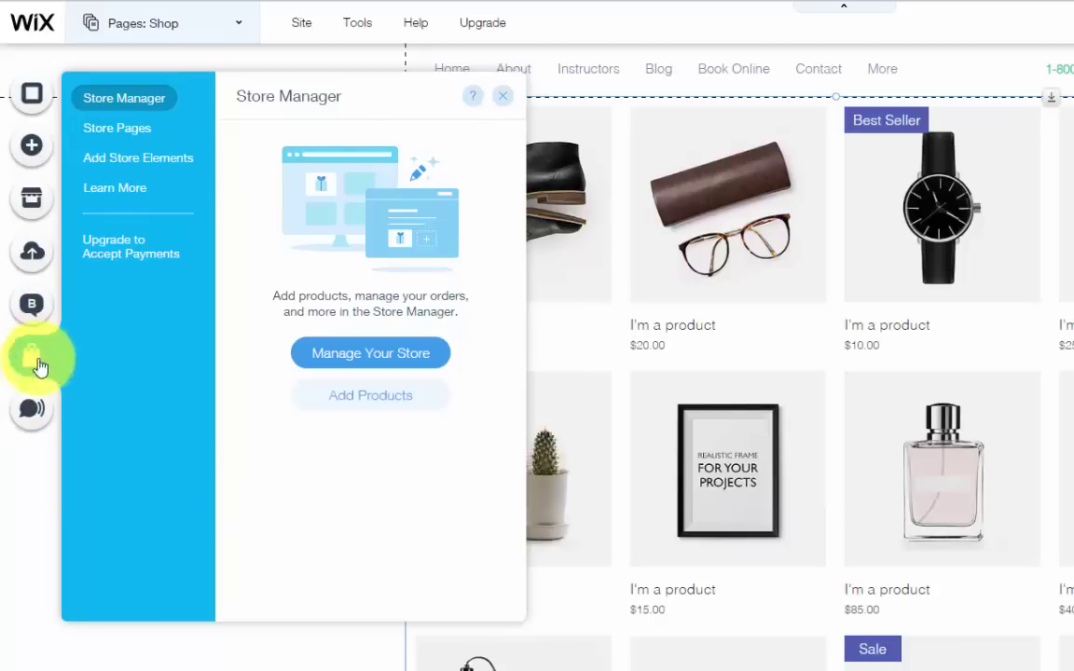
Step: Look through the store's Product Page, Cart and Thank You Page in the site editor
{"action": "left_click", "coordinate": [35, 358]}
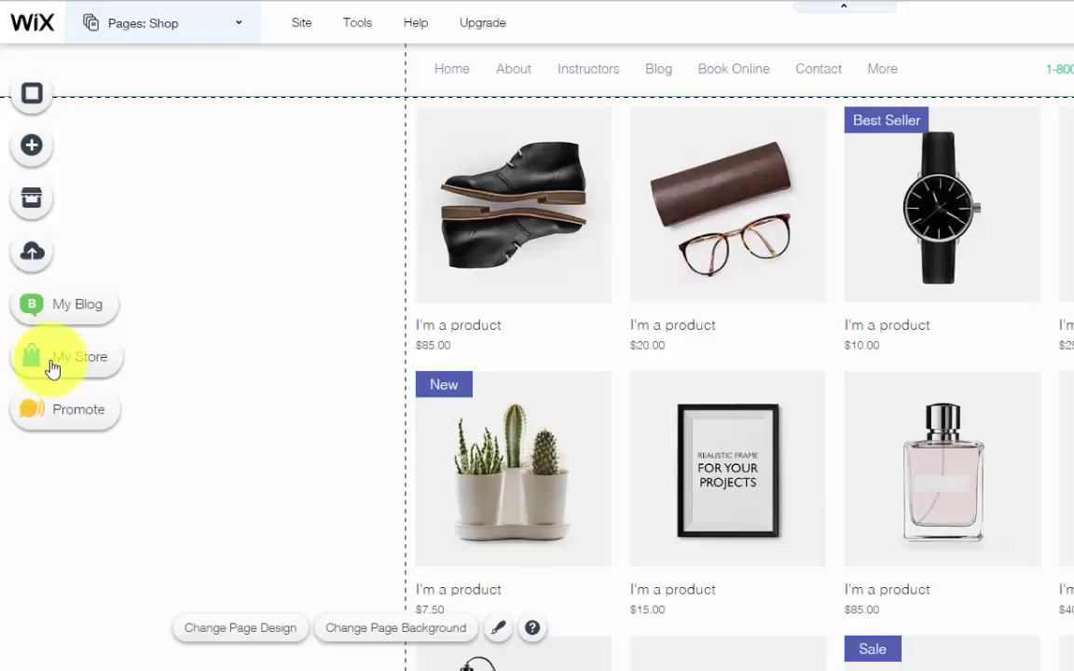
{"action": "left_click", "coordinate": [53, 366]}
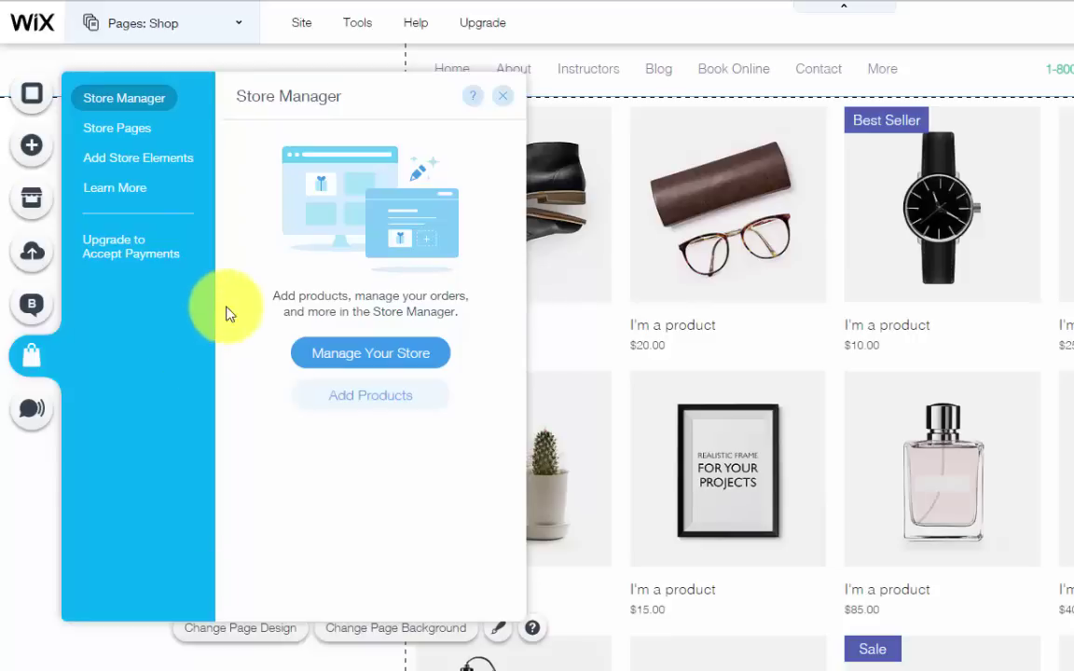
{"action": "left_click", "coordinate": [133, 144]}
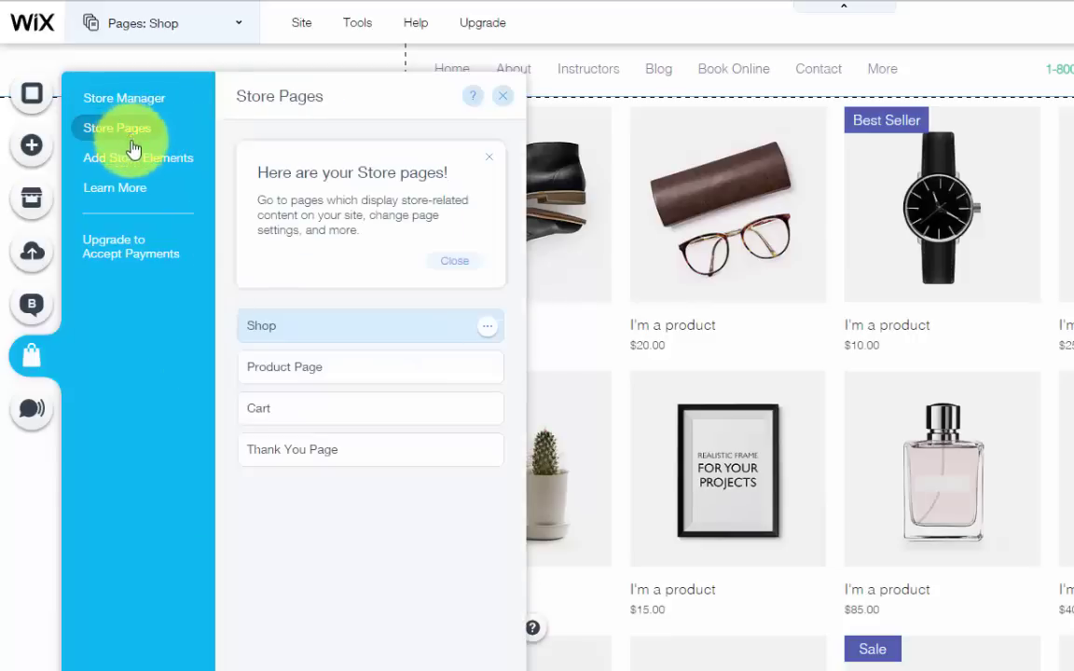
{"action": "left_click", "coordinate": [313, 382]}
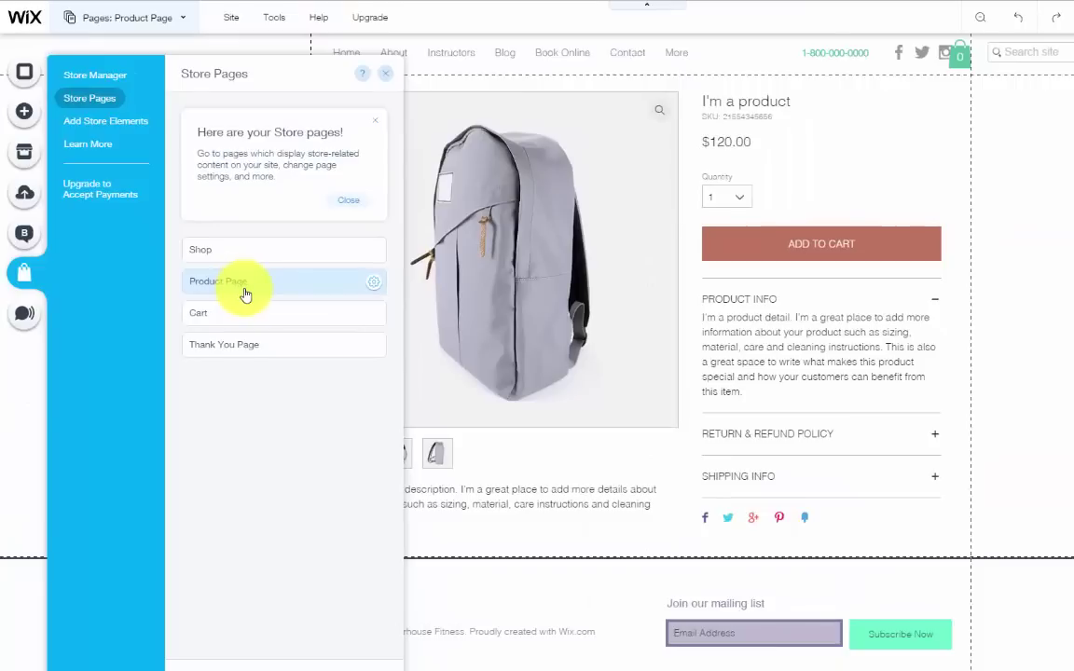
{"action": "left_click", "coordinate": [248, 324]}
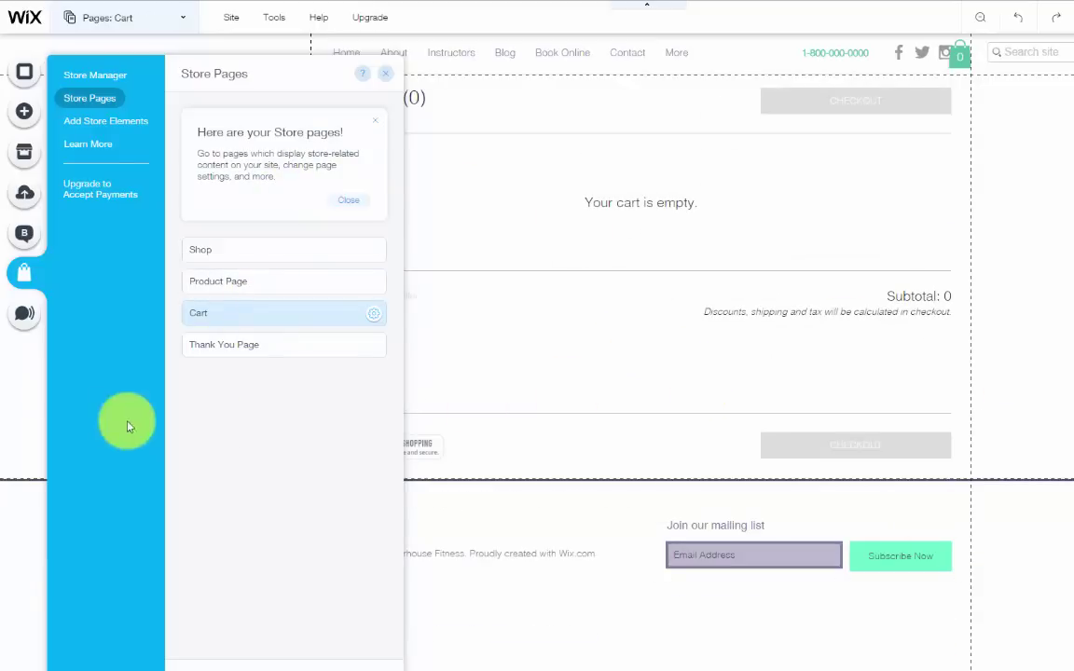
{"action": "left_click", "coordinate": [224, 360]}
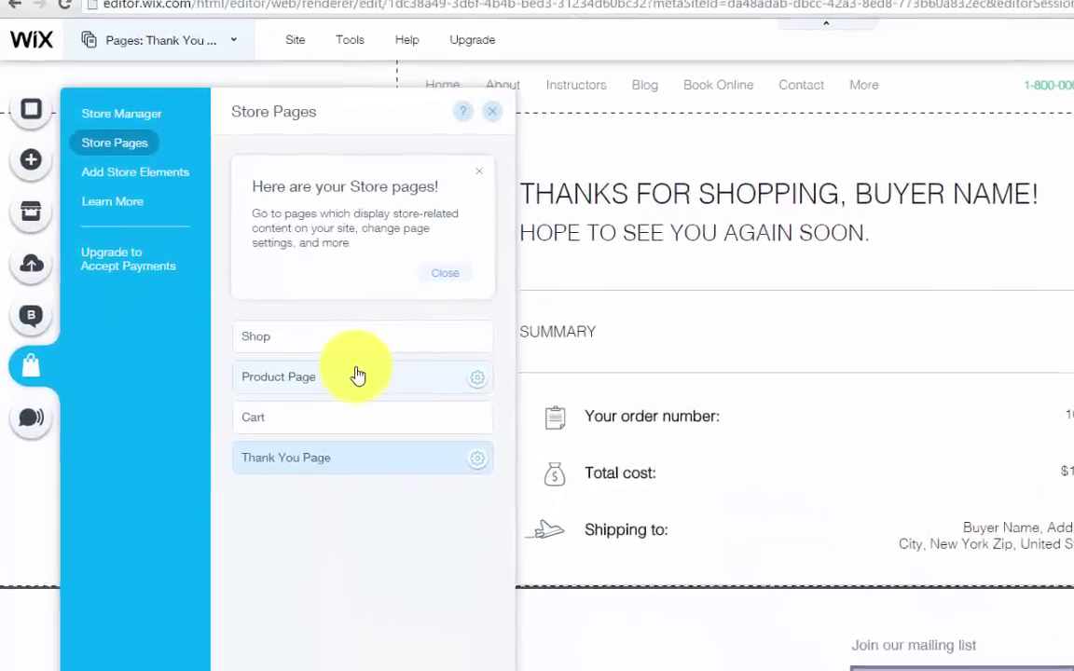
Step: Open the Store Manager and examine the products list and its display filter choices
{"action": "left_click", "coordinate": [120, 114]}
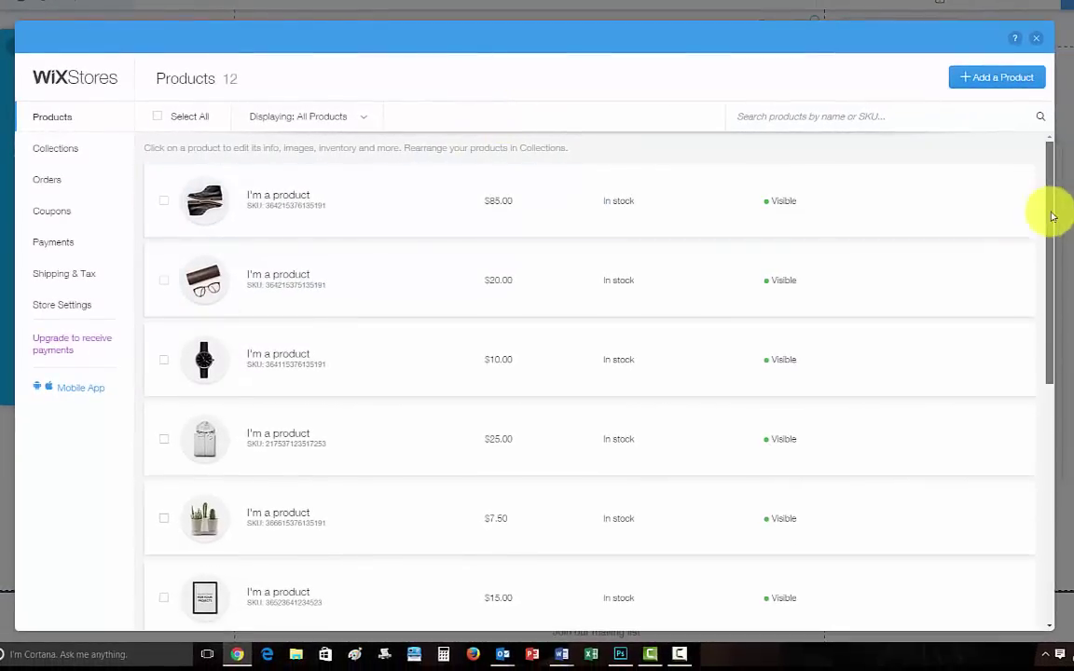
{"action": "left_click_drag", "start_coordinate": [1052, 217], "coordinate": [1020, 161]}
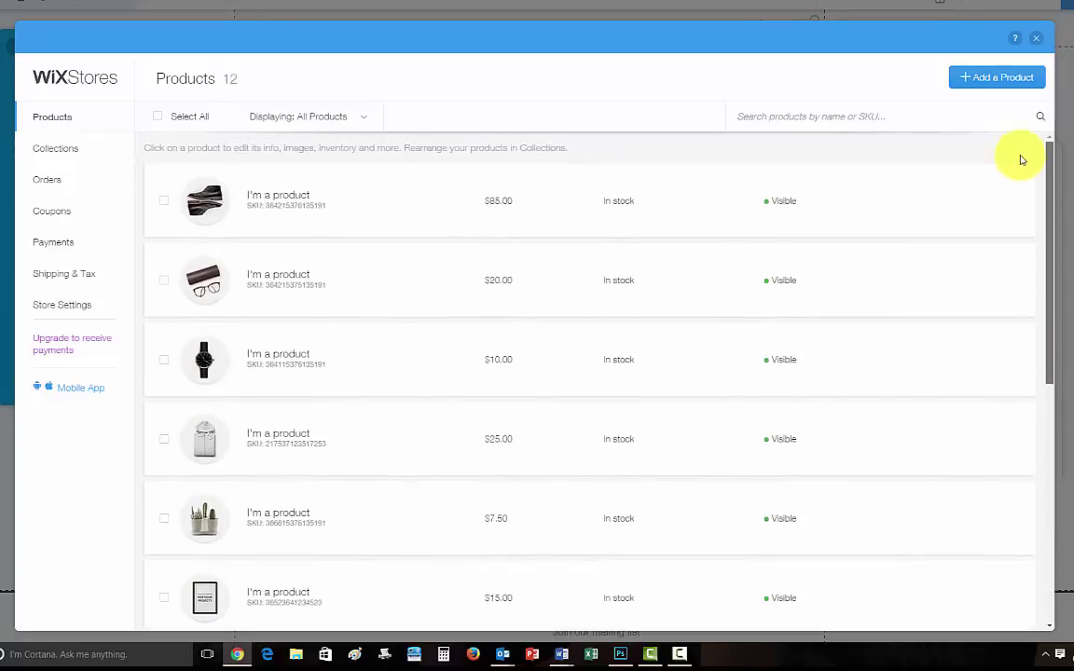
{"action": "left_click", "coordinate": [355, 116]}
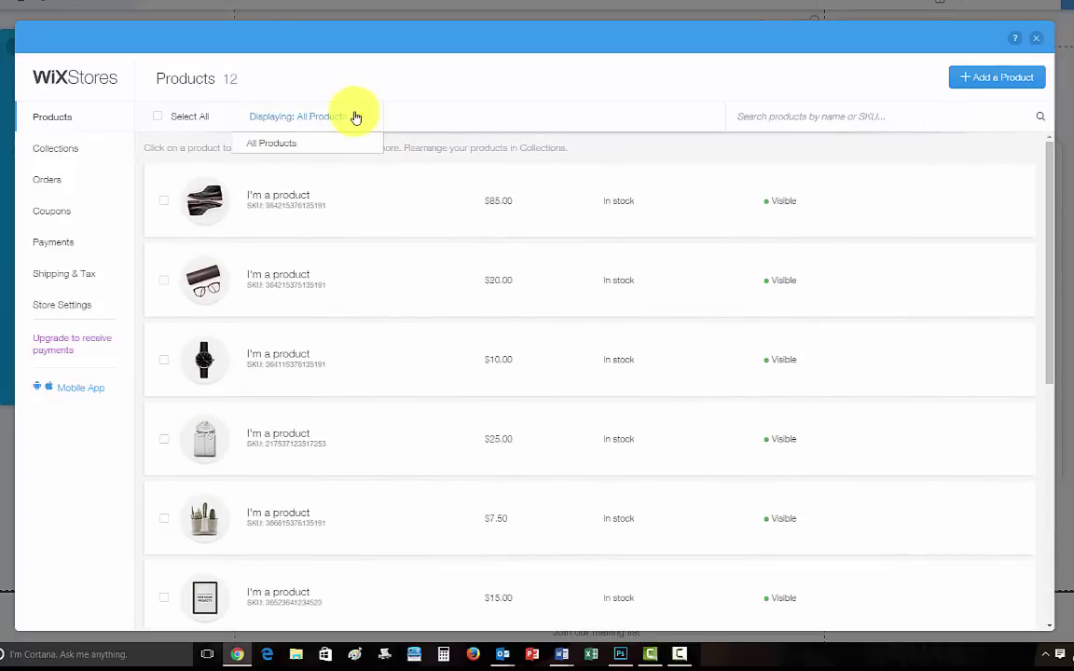
{"action": "left_click", "coordinate": [355, 117]}
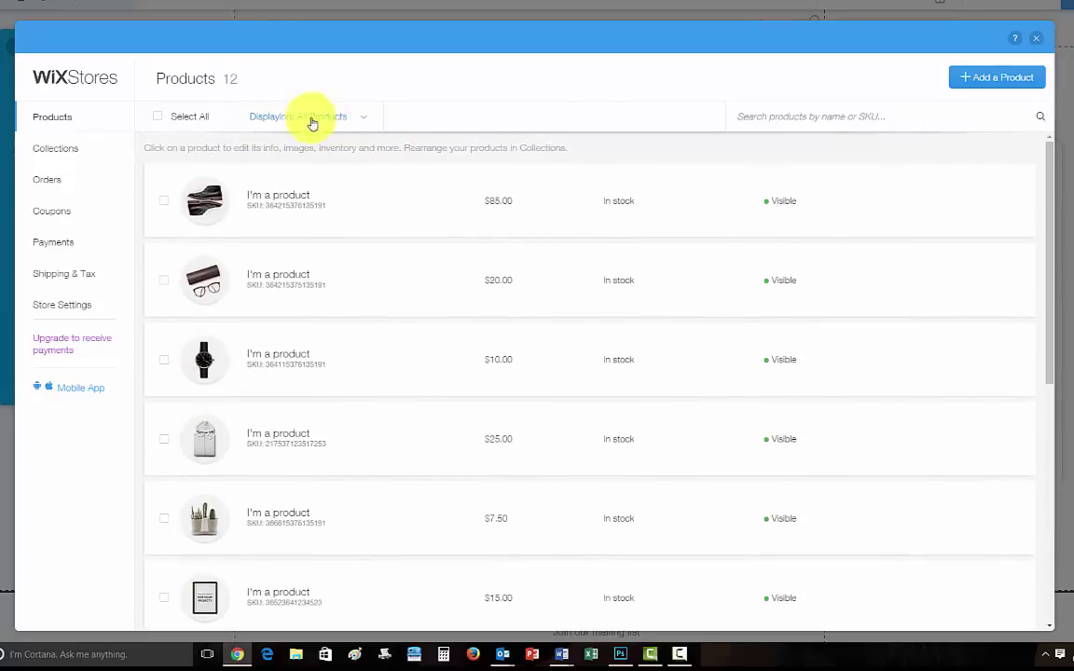
{"action": "left_click", "coordinate": [318, 120]}
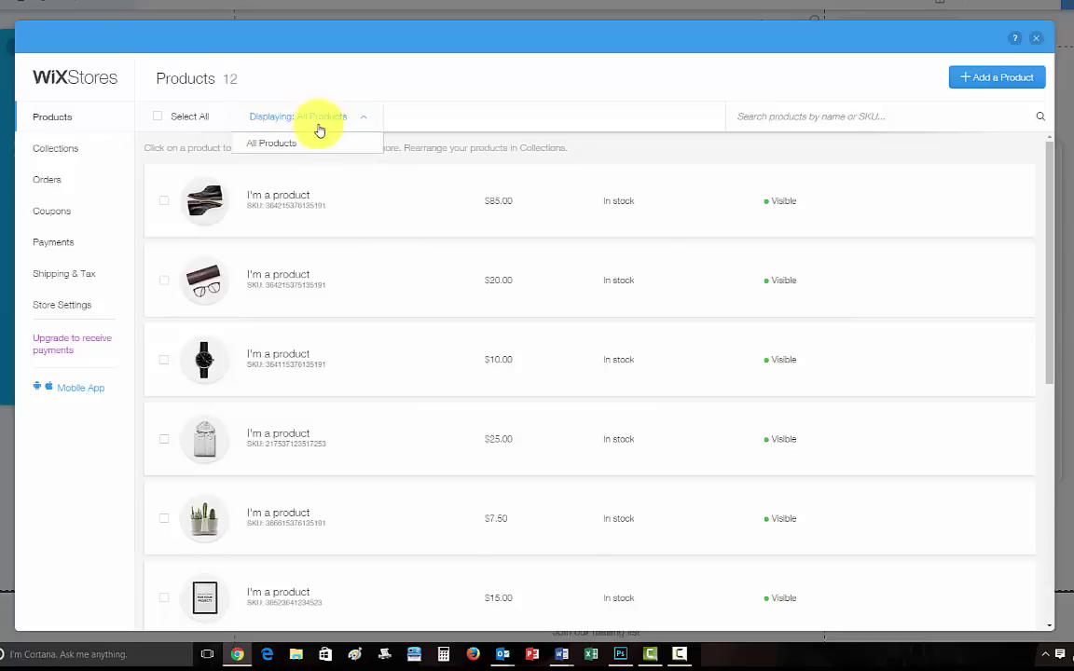
{"action": "left_click", "coordinate": [337, 120]}
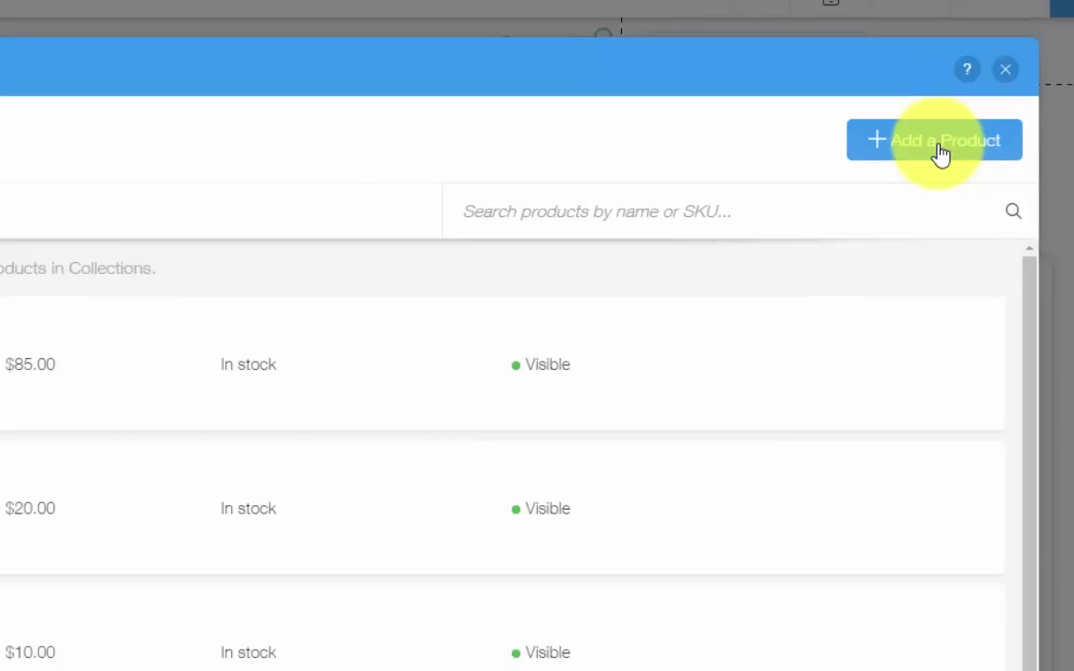
Step: Examine a blank new product form from basic info down to the product info sections, and cancel it
{"action": "left_click", "coordinate": [941, 153]}
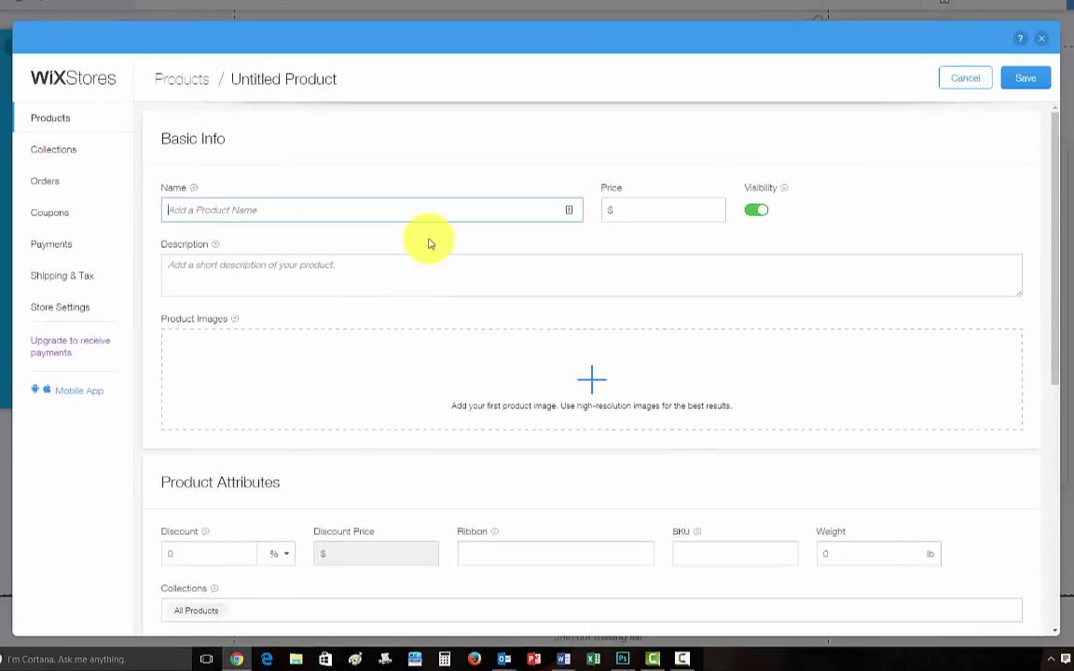
{"action": "scroll", "coordinate": [430, 244], "scroll_direction": "down", "scroll_amount": 4}
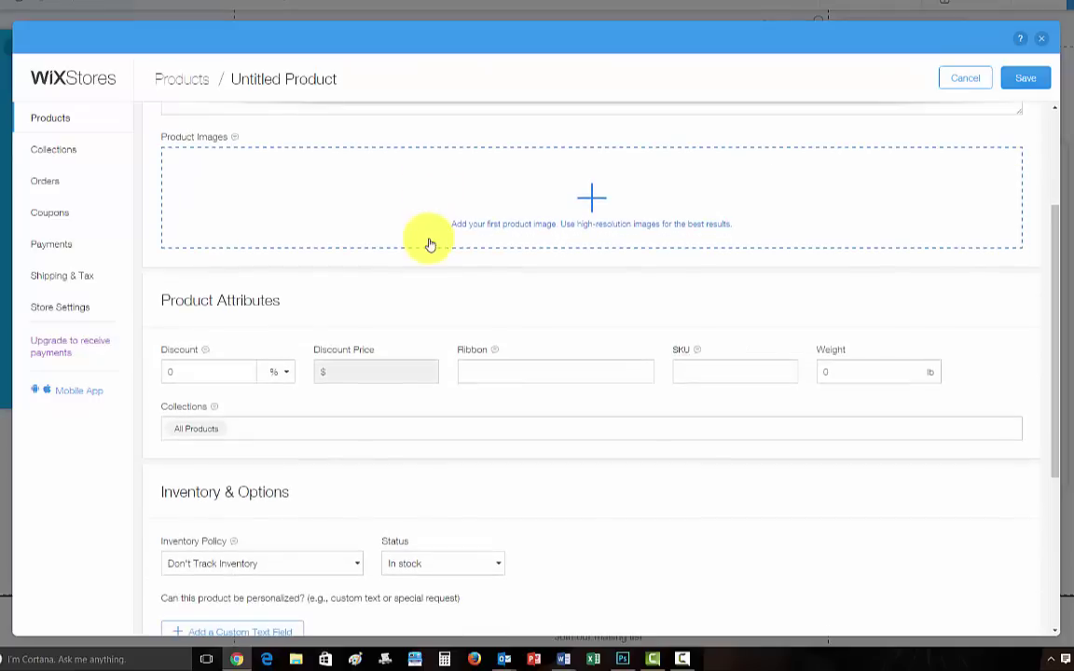
{"action": "scroll", "coordinate": [510, 315], "scroll_direction": "down", "scroll_amount": 2}
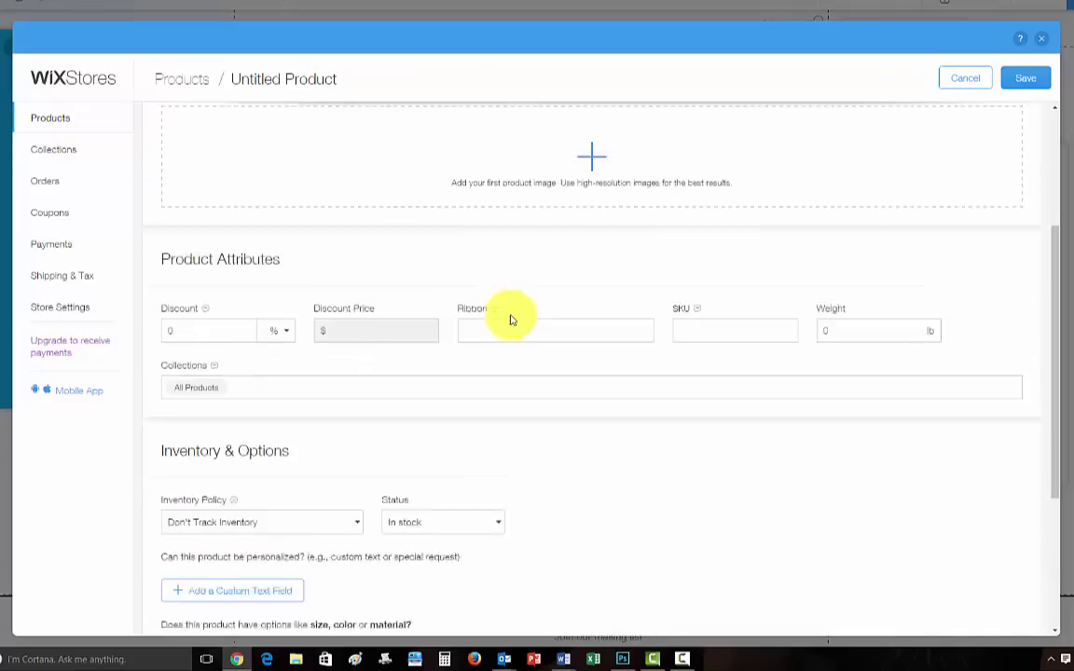
{"action": "scroll", "coordinate": [510, 312], "scroll_direction": "up", "scroll_amount": 3}
{"action": "scroll", "coordinate": [512, 306], "scroll_direction": "down", "scroll_amount": 5}
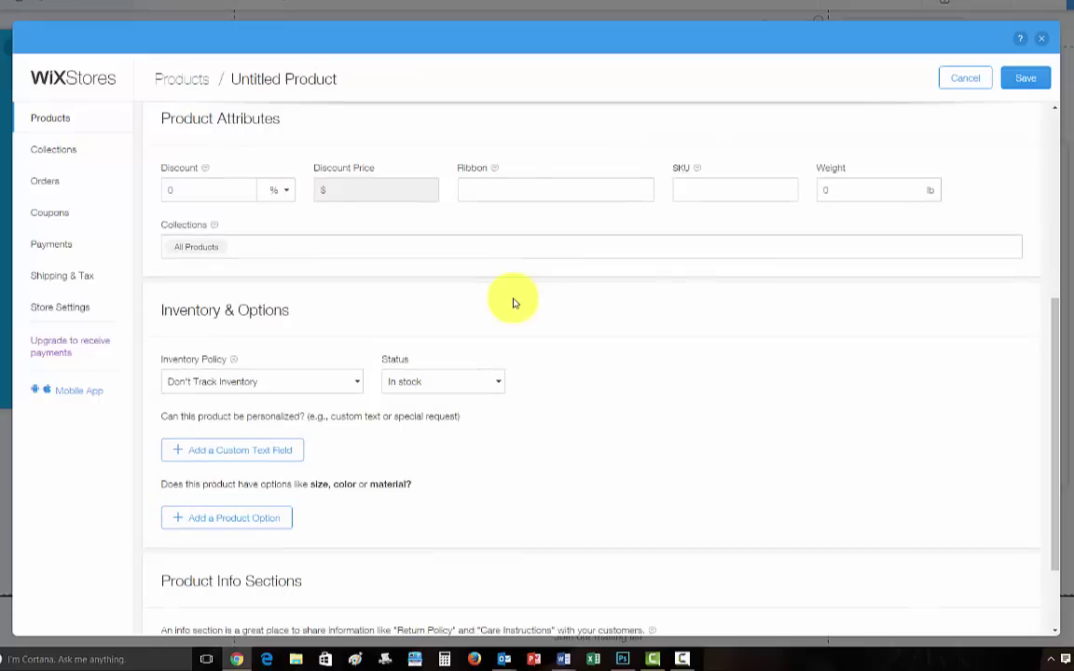
{"action": "scroll", "coordinate": [513, 303], "scroll_direction": "down", "scroll_amount": 2}
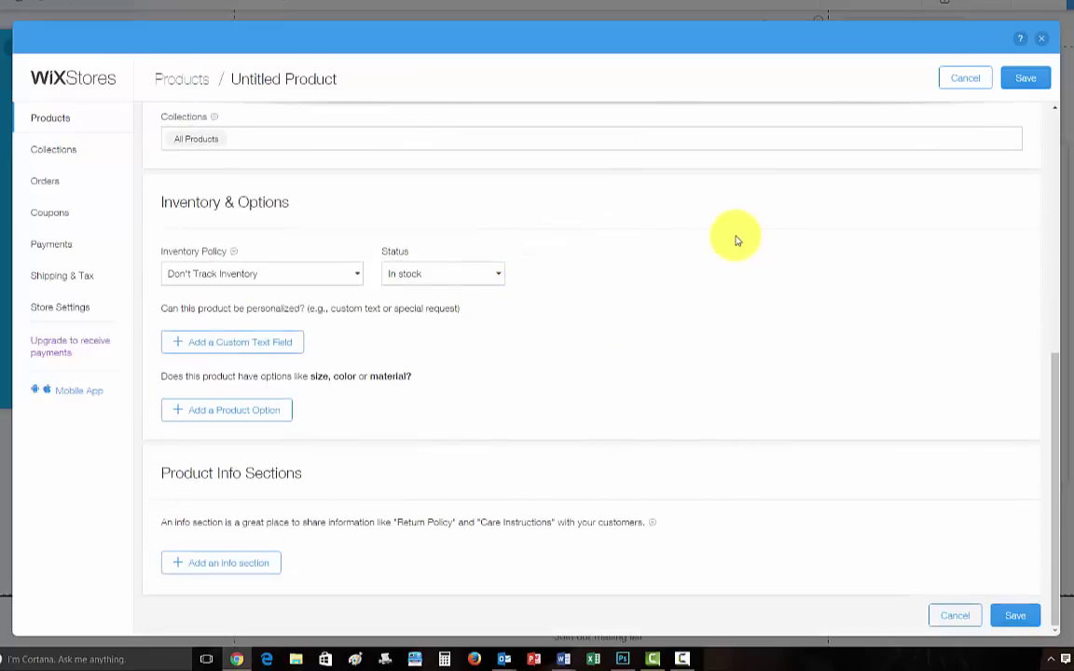
{"action": "left_click", "coordinate": [969, 83]}
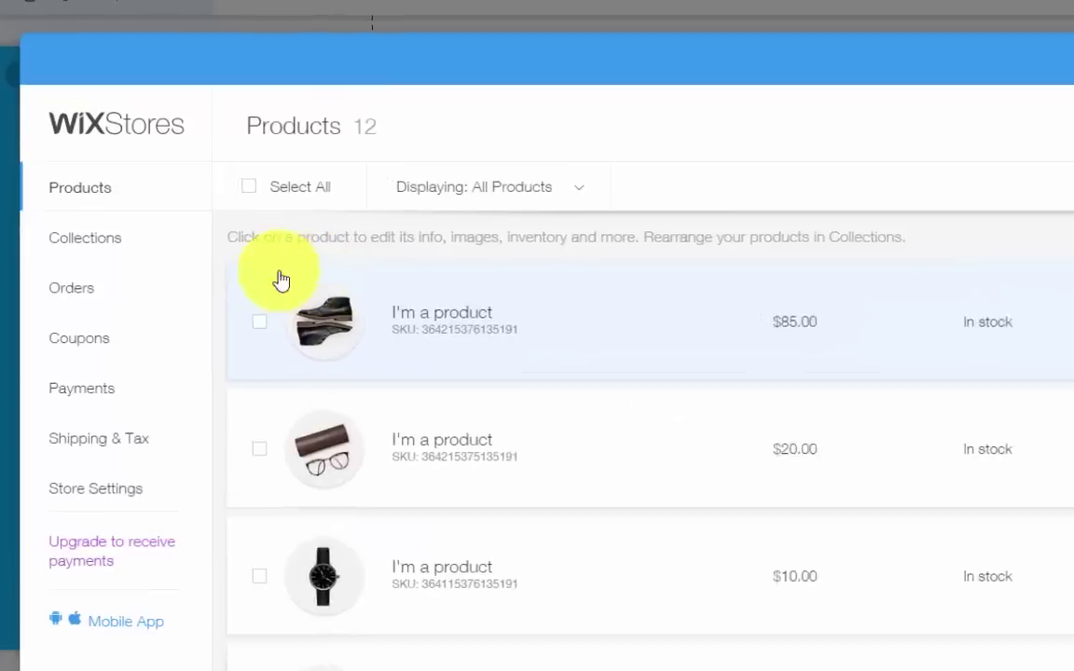
Step: Review the store's Collections page and the upgrade requirement for accepting orders on the Orders page
{"action": "left_click", "coordinate": [117, 261]}
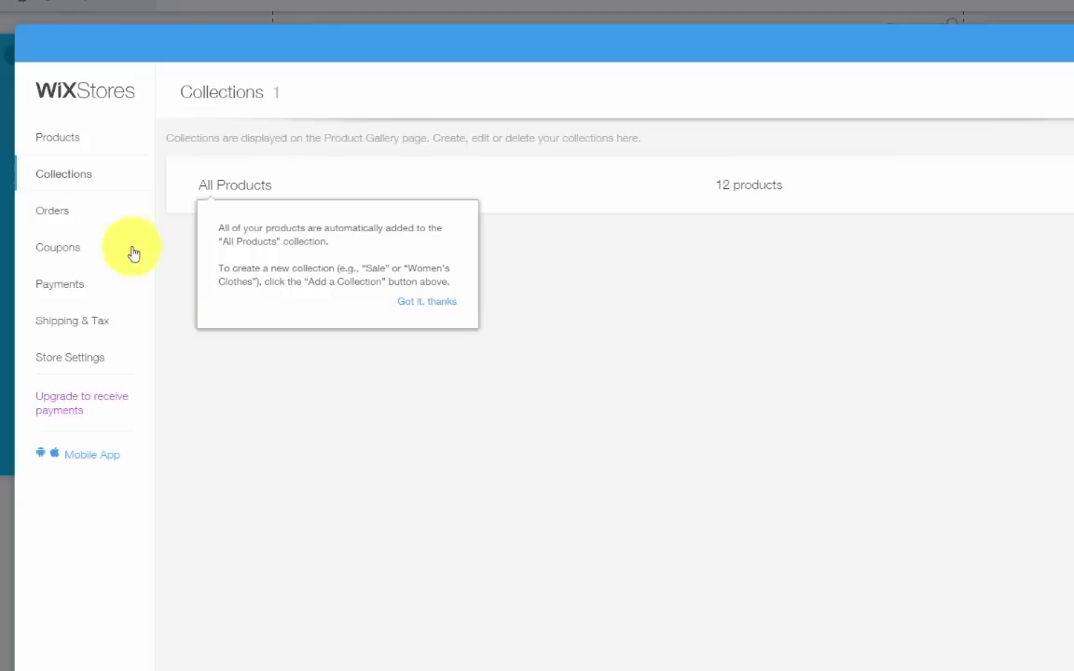
{"action": "left_click", "coordinate": [69, 215]}
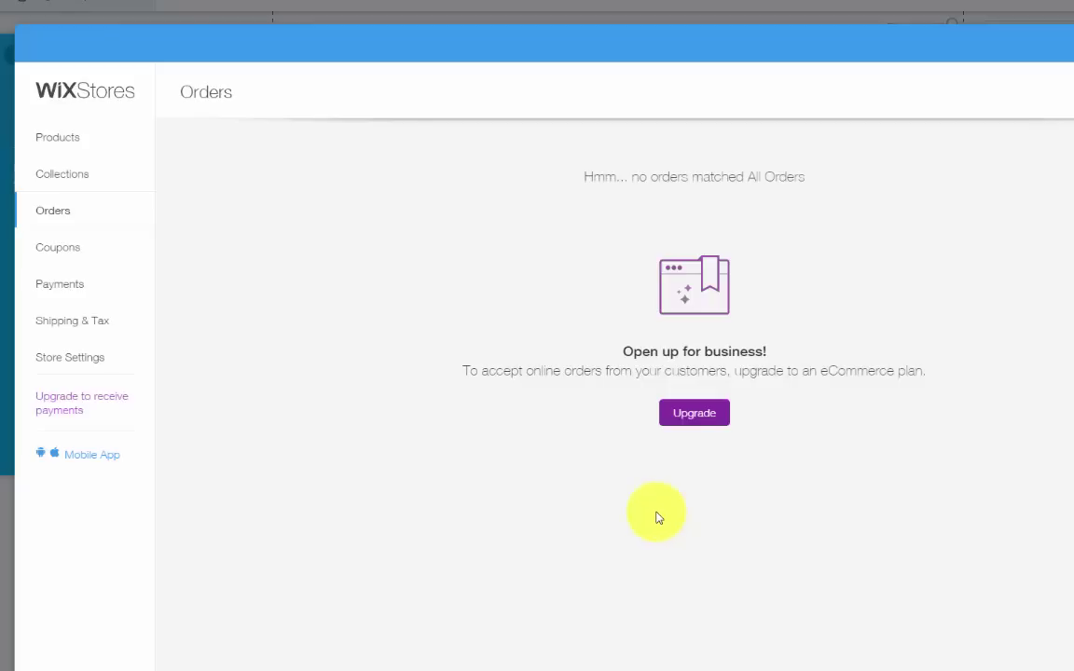
{"action": "left_click_drag", "start_coordinate": [421, 378], "coordinate": [943, 380]}
{"action": "left_click", "coordinate": [969, 434]}
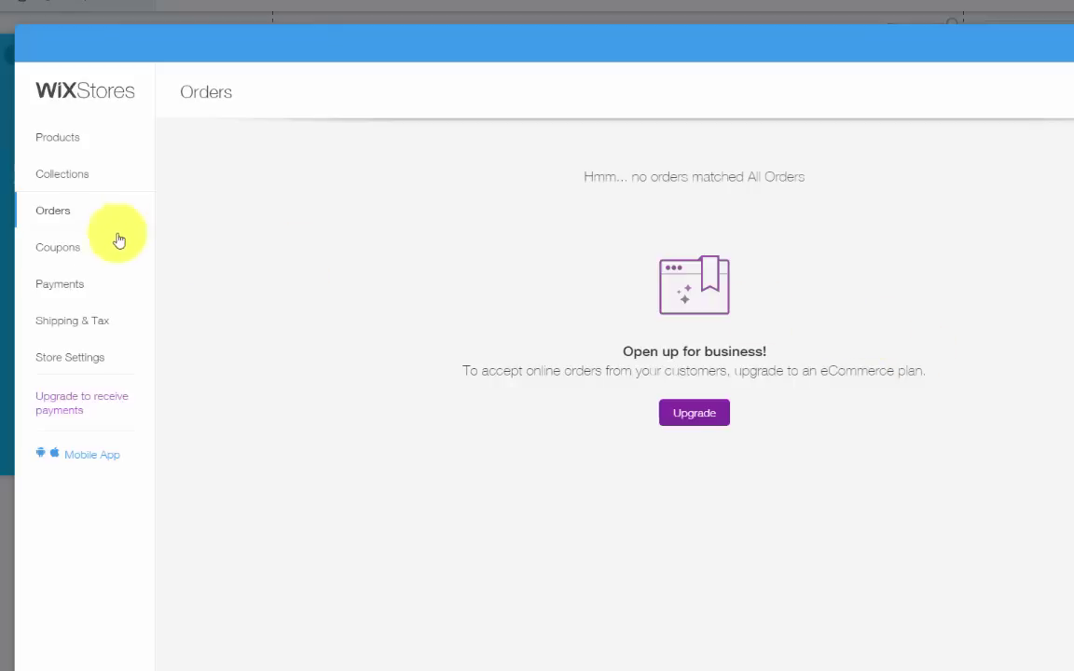
Step: Compare the percentage discount, Free Shipping, Sale Price and Buy X Get Y types in a new coupon form, and discard it
{"action": "left_click", "coordinate": [70, 256]}
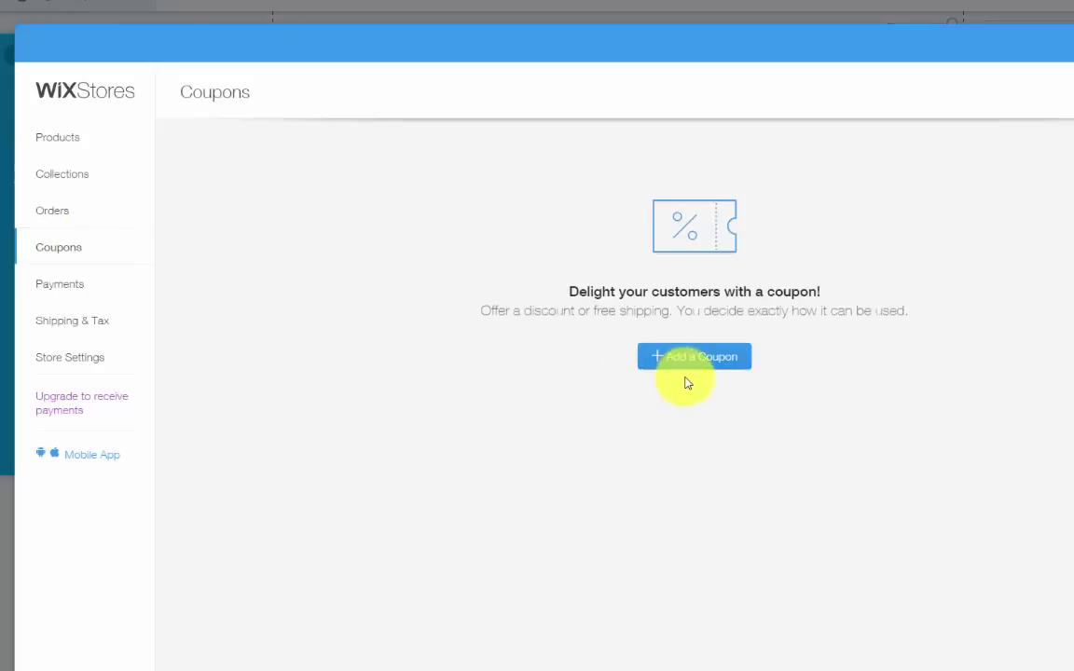
{"action": "left_click", "coordinate": [700, 364]}
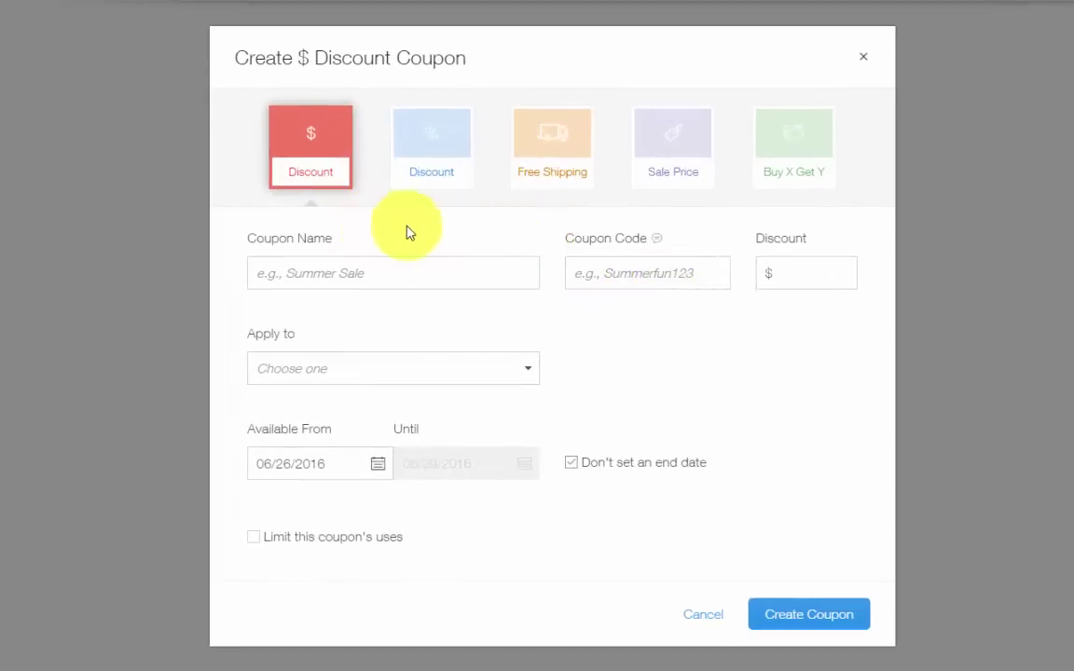
{"action": "left_click", "coordinate": [417, 126]}
{"action": "left_click", "coordinate": [578, 168]}
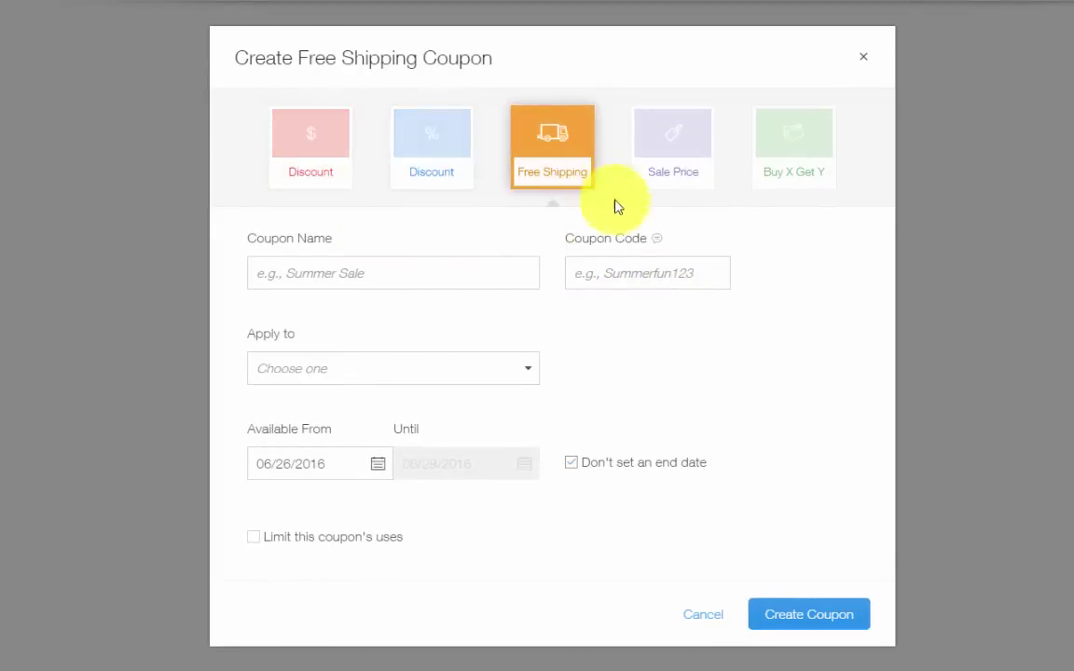
{"action": "left_click", "coordinate": [664, 168]}
{"action": "left_click", "coordinate": [784, 149]}
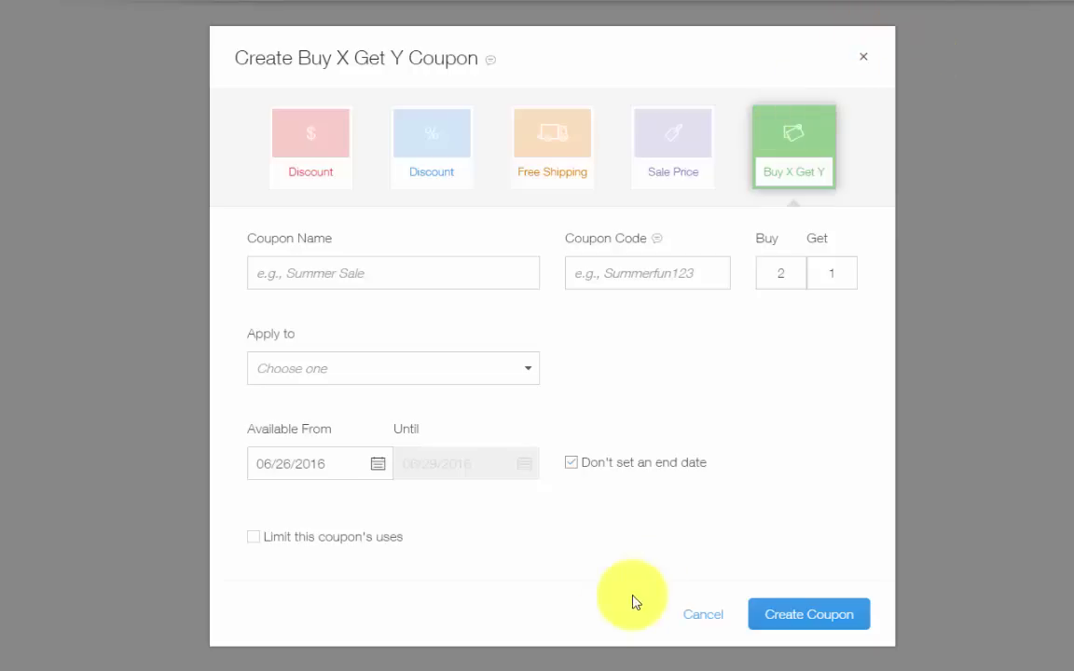
{"action": "left_click", "coordinate": [704, 616]}
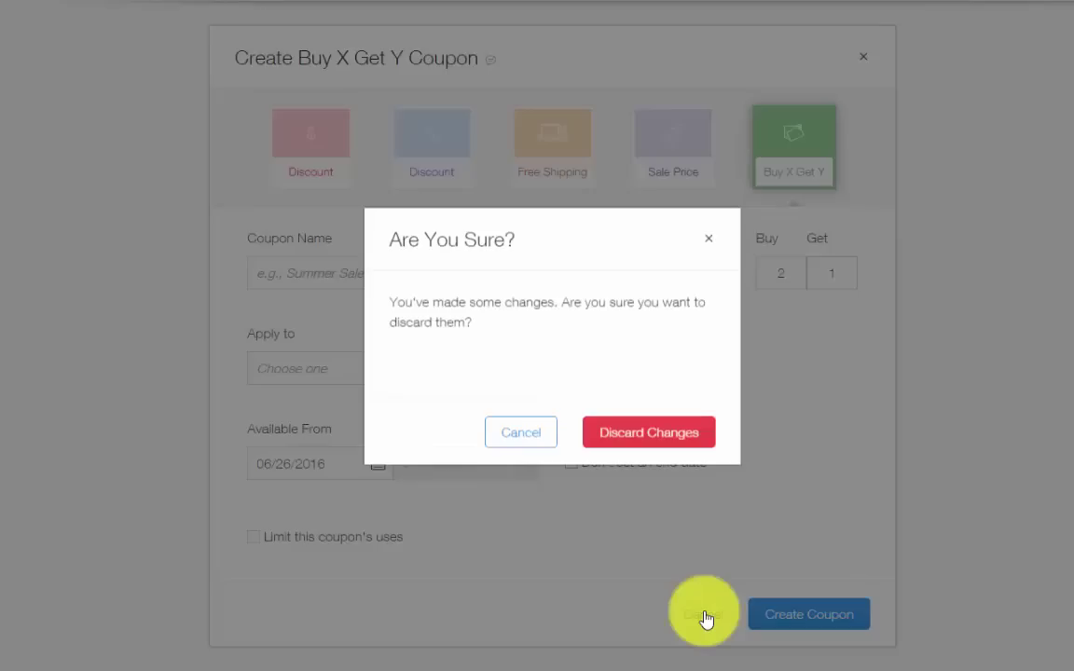
{"action": "left_click", "coordinate": [656, 432]}
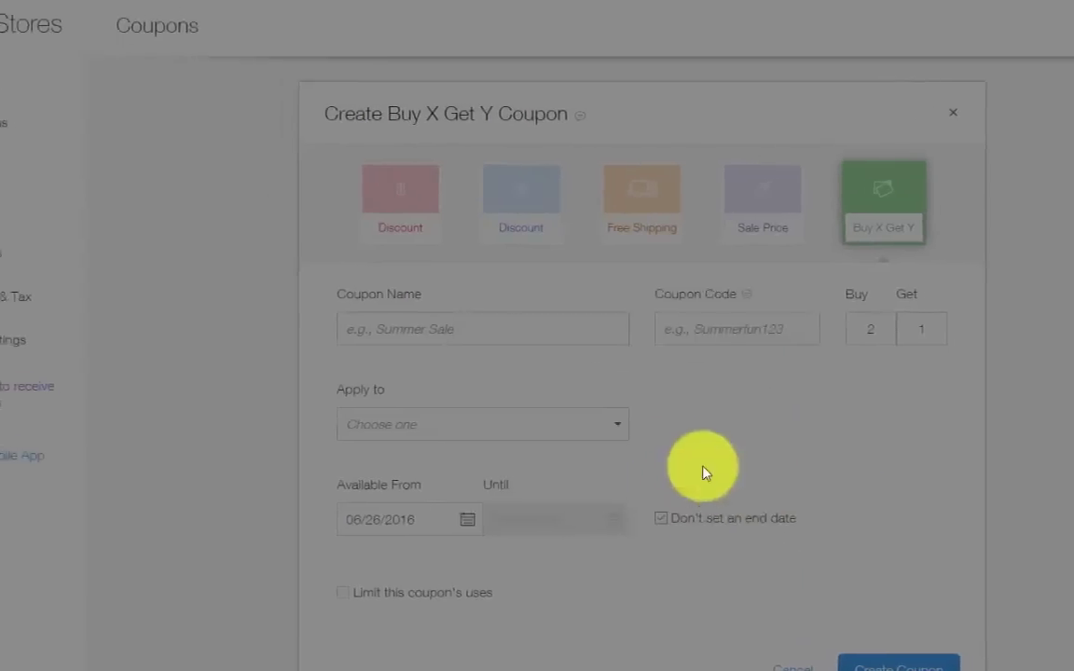
Step: Review the store's payment methods and the PayPal connection offer, leaving PayPal unconnected
{"action": "left_click", "coordinate": [52, 317]}
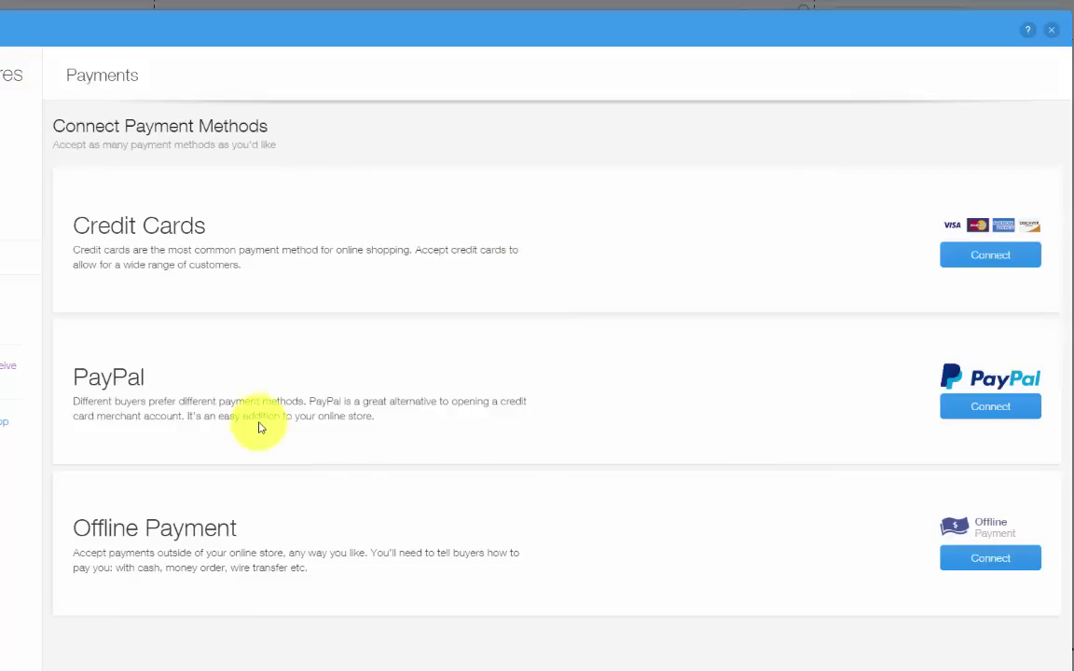
{"action": "left_click", "coordinate": [966, 417]}
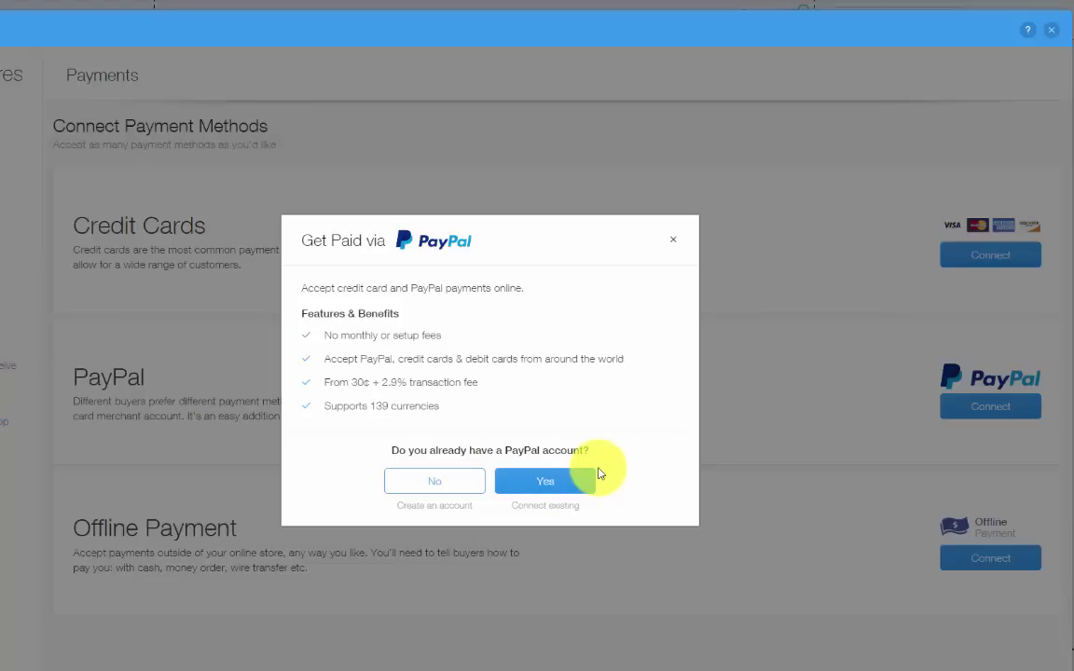
{"action": "left_click", "coordinate": [673, 242]}
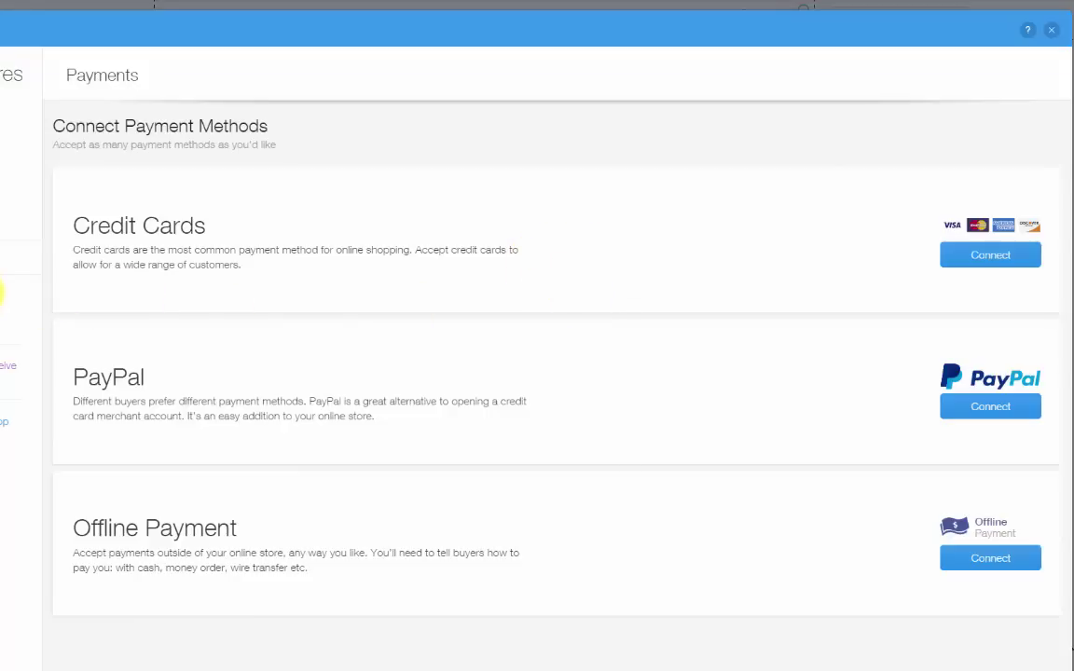
Step: Review the store's Shipping & Tax rules and the shipping and tax options in a new rule form, and cancel it
{"action": "left_click", "coordinate": [7, 298]}
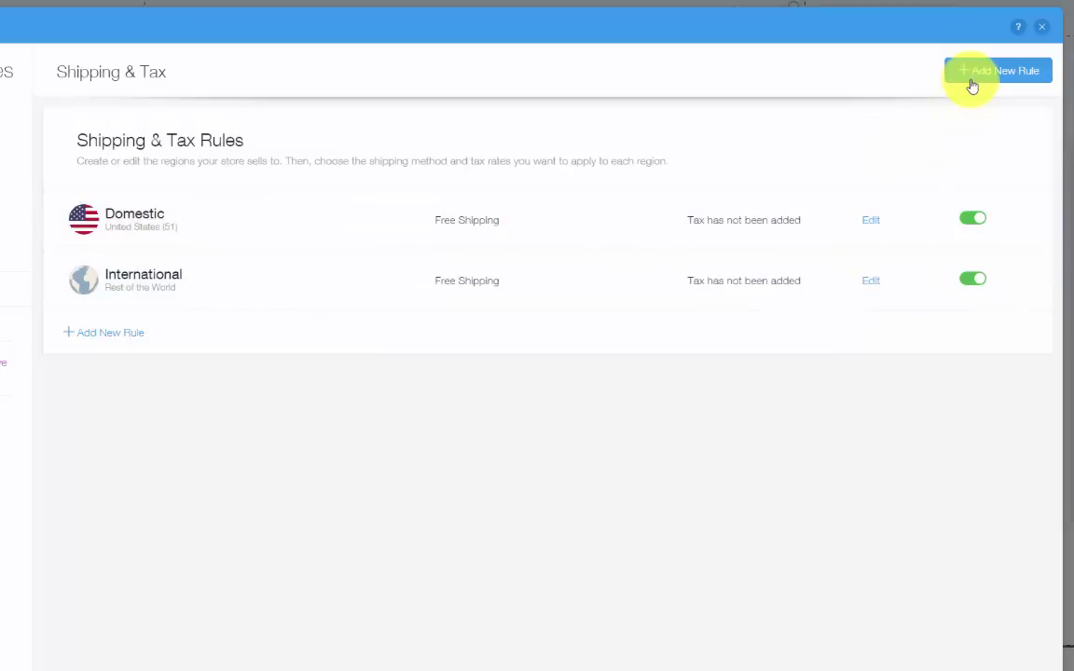
{"action": "left_click", "coordinate": [971, 84]}
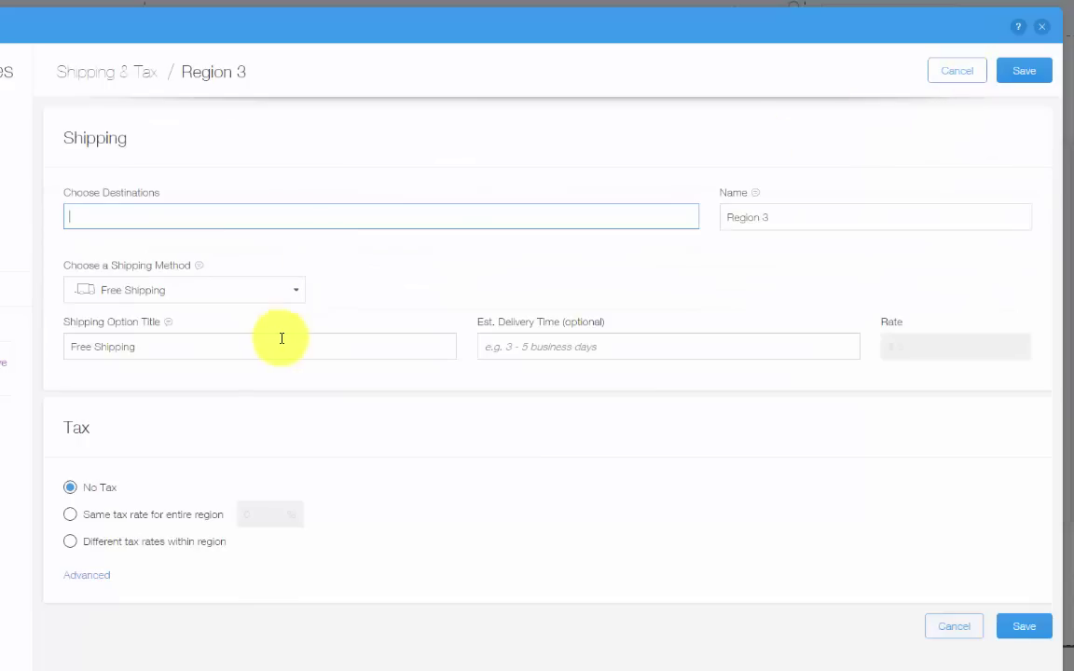
{"action": "left_click", "coordinate": [957, 78]}
Step: Examine the store settings from store name, language and currency down to the policies, toggling Terms & Conditions on and back off
{"action": "left_click", "coordinate": [90, 327]}
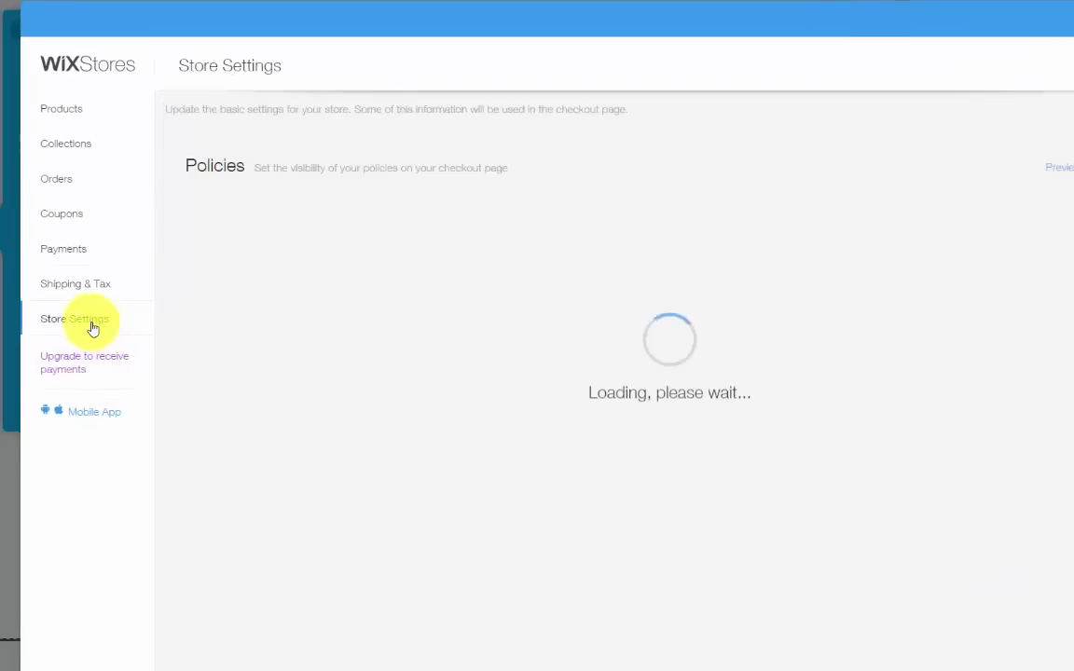
{"action": "left_click", "coordinate": [433, 234]}
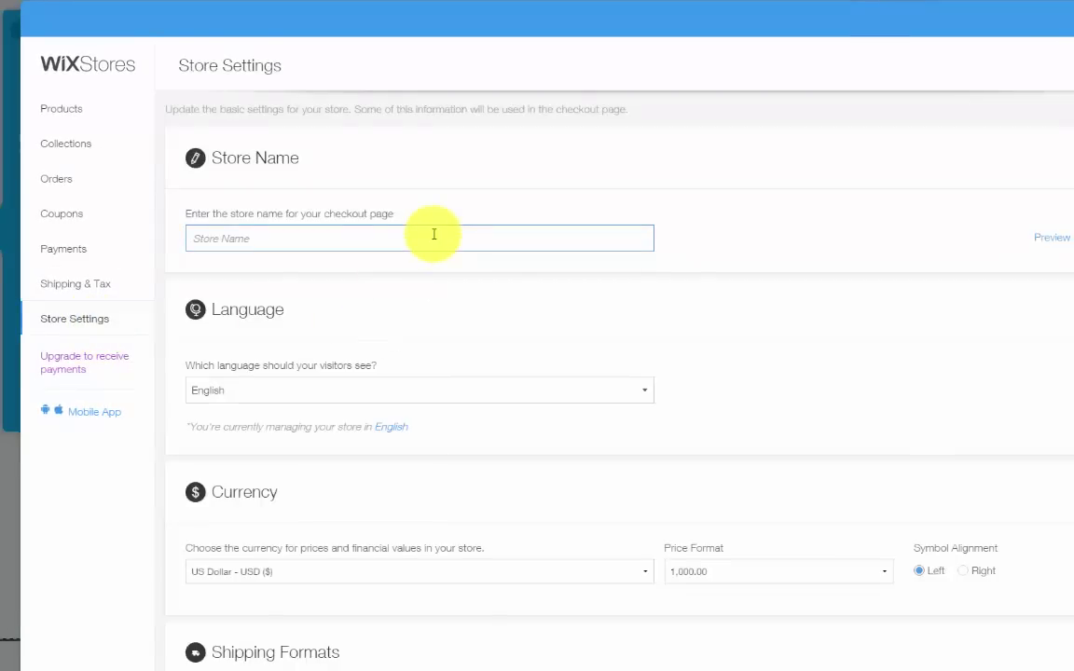
{"action": "scroll", "coordinate": [434, 234], "scroll_direction": "down", "scroll_amount": 3}
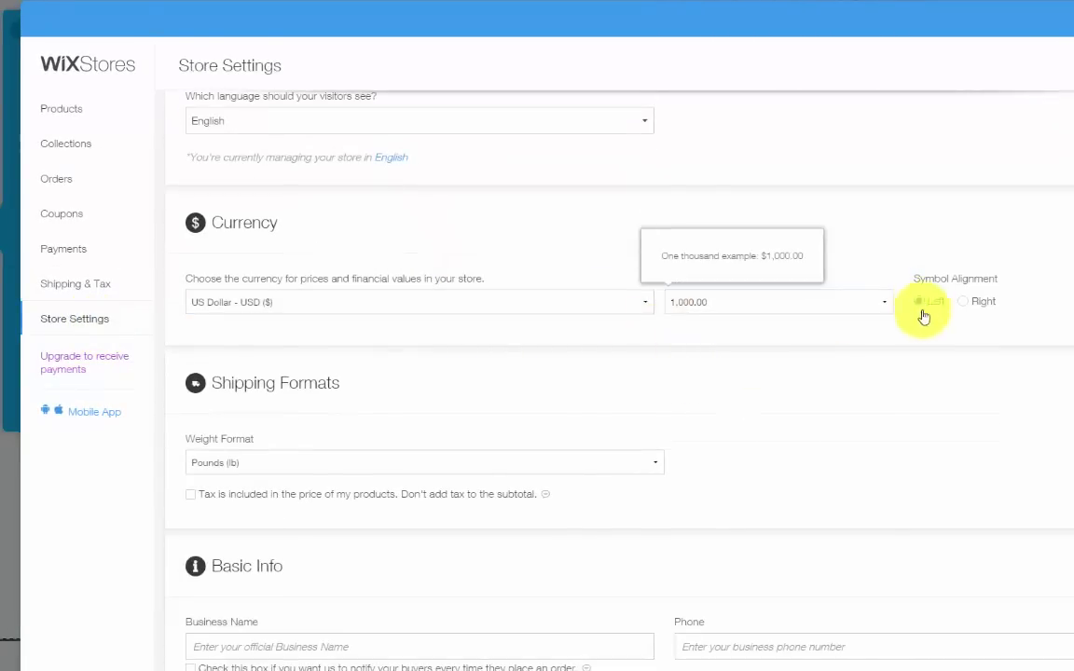
{"action": "scroll", "coordinate": [696, 400], "scroll_direction": "down", "scroll_amount": 4}
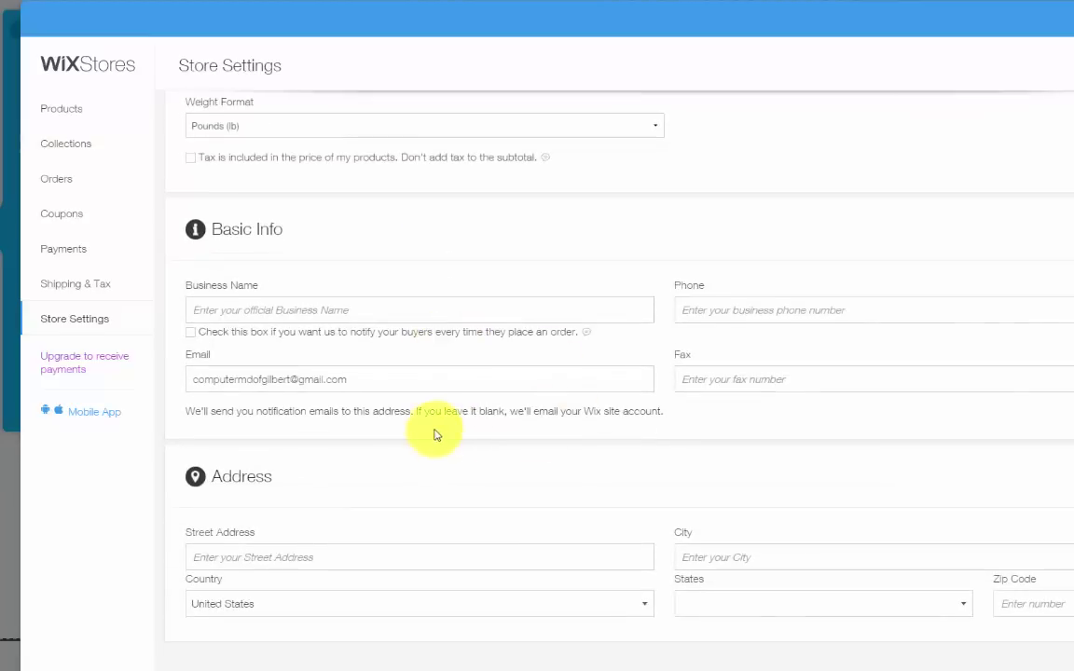
{"action": "scroll", "coordinate": [542, 352], "scroll_direction": "down", "scroll_amount": 3}
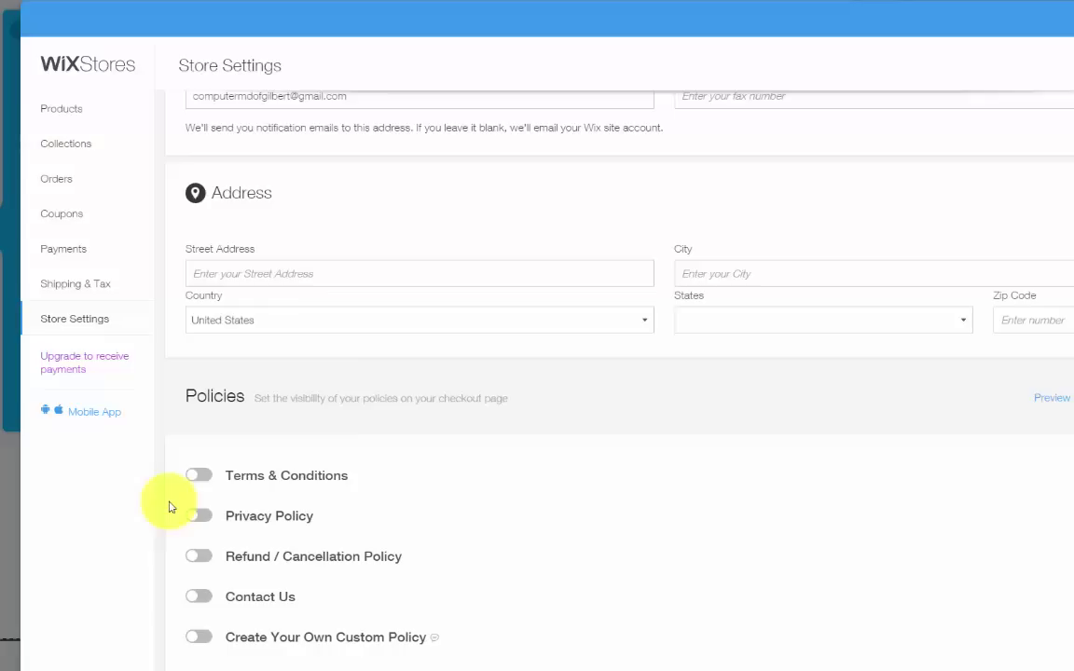
{"action": "left_click", "coordinate": [197, 476]}
{"action": "left_click", "coordinate": [197, 476]}
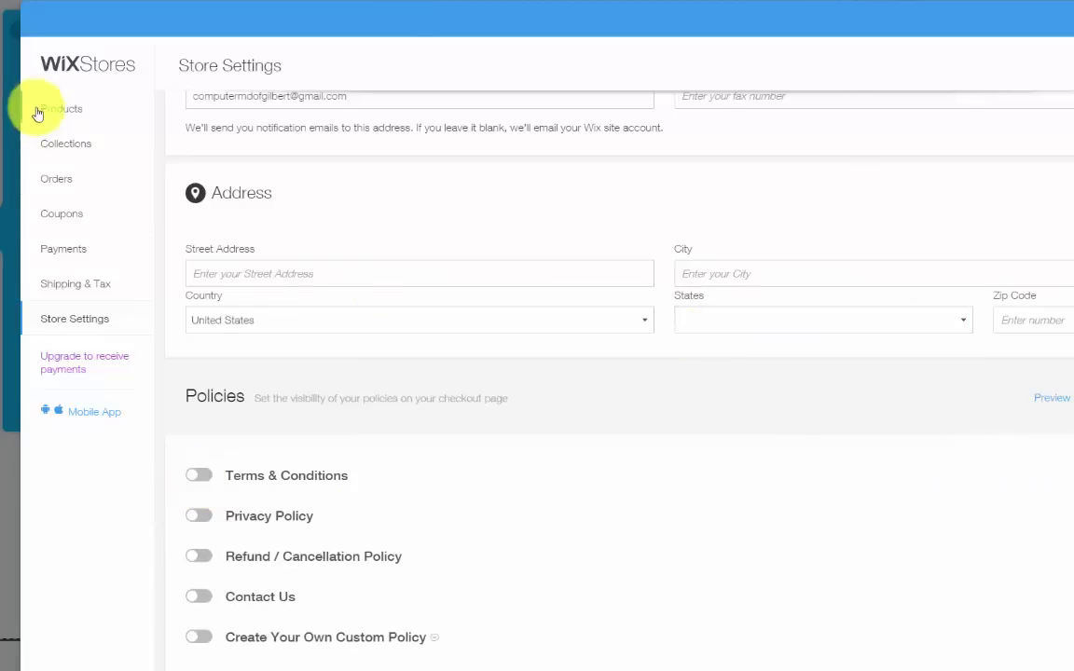
Step: Return to the store's product list and close the store management window to get back to the page editor
{"action": "left_click", "coordinate": [76, 113]}
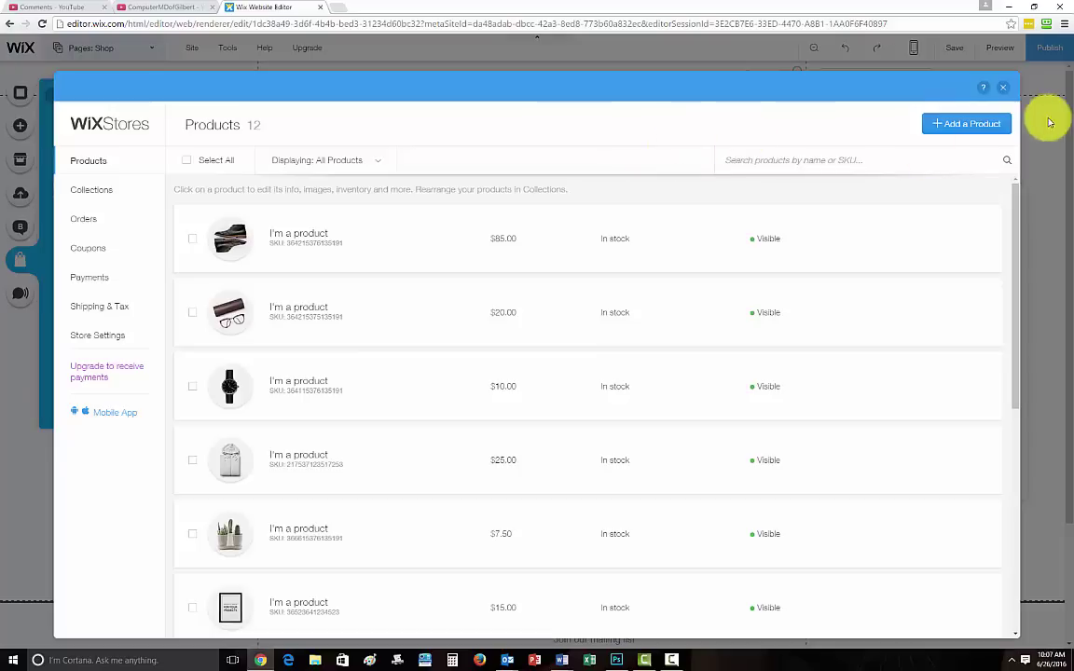
{"action": "left_click", "coordinate": [1004, 89]}
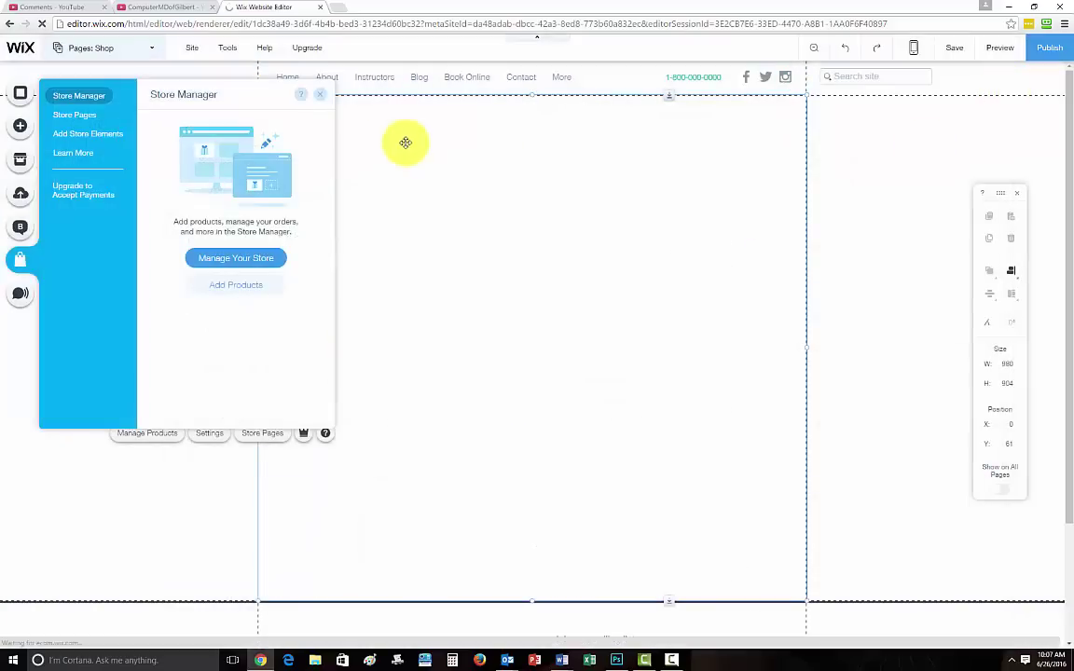